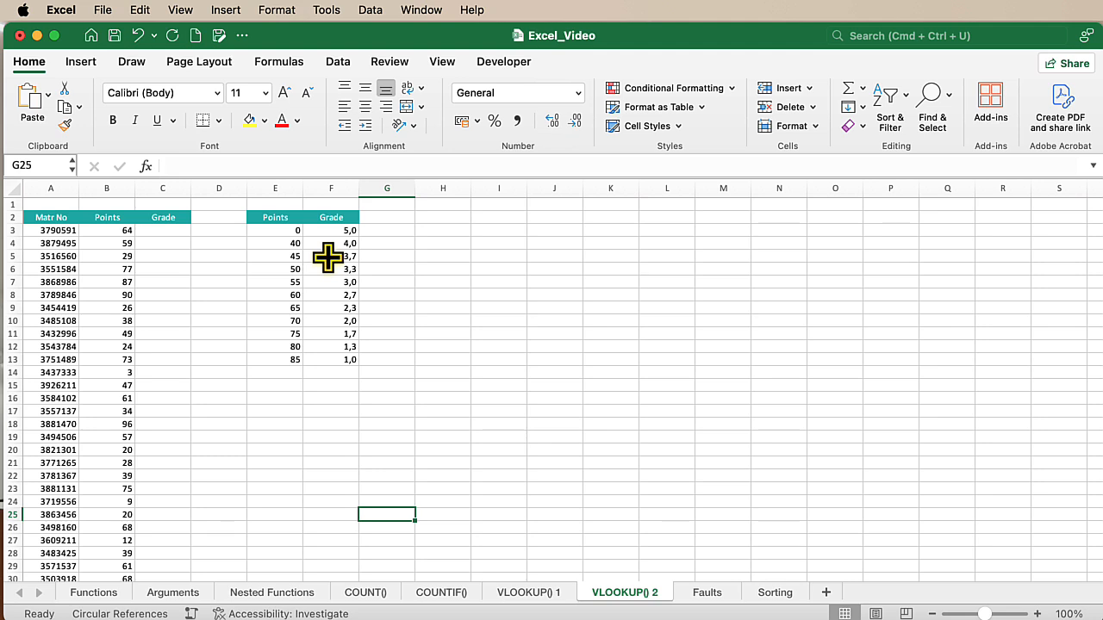
- Start a VLOOKUP formula in C3 with B3 as the lookup value and E3:F13 as the table array
click(174, 231)
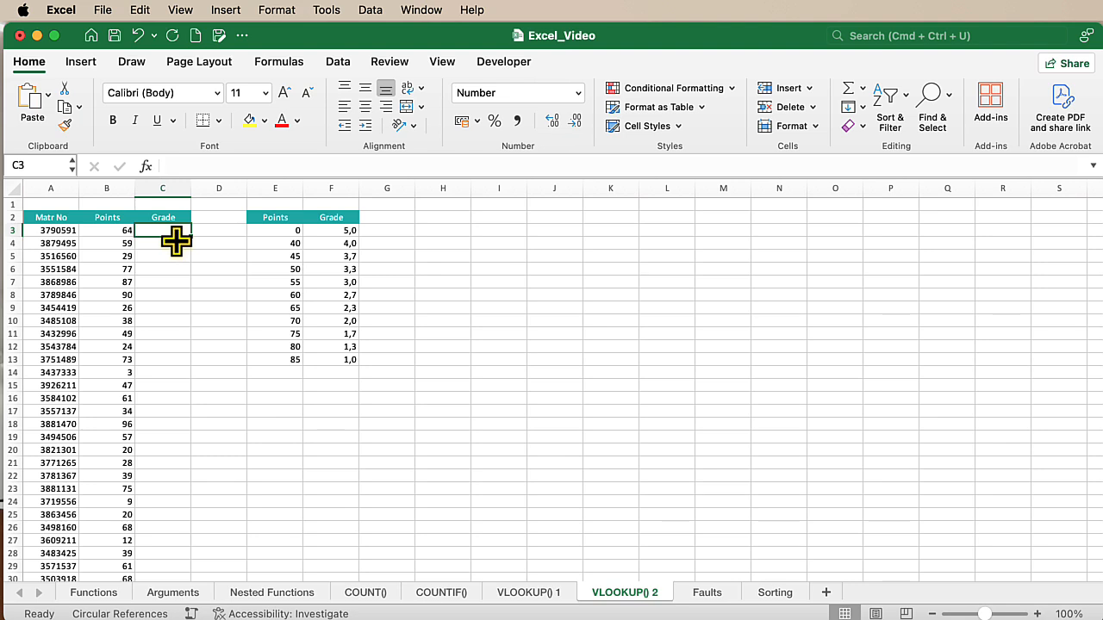
click(120, 231)
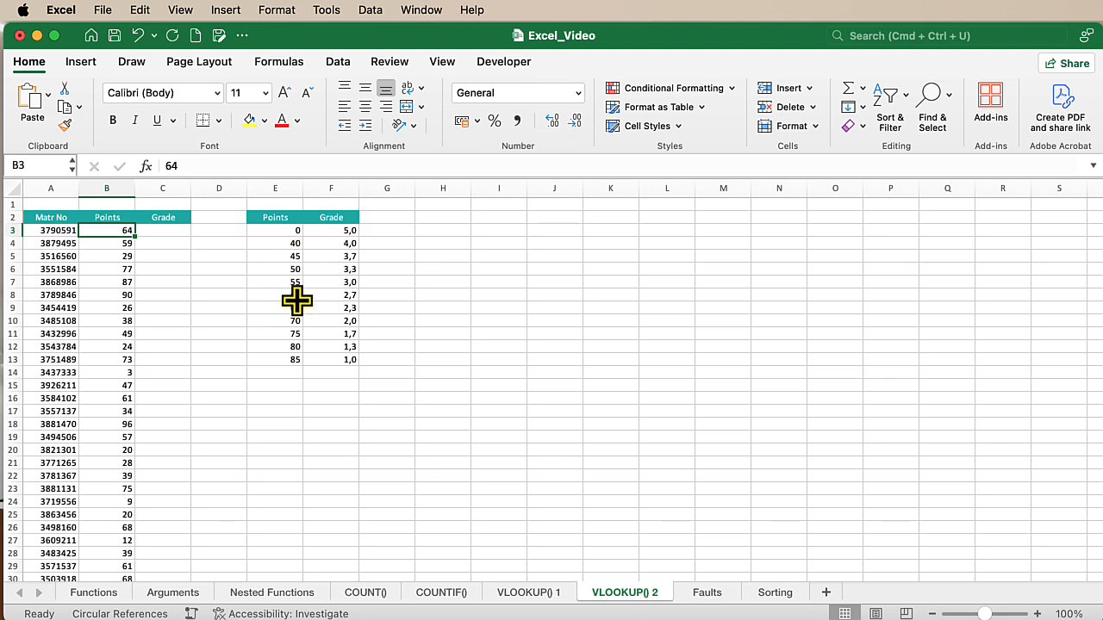
click(152, 230)
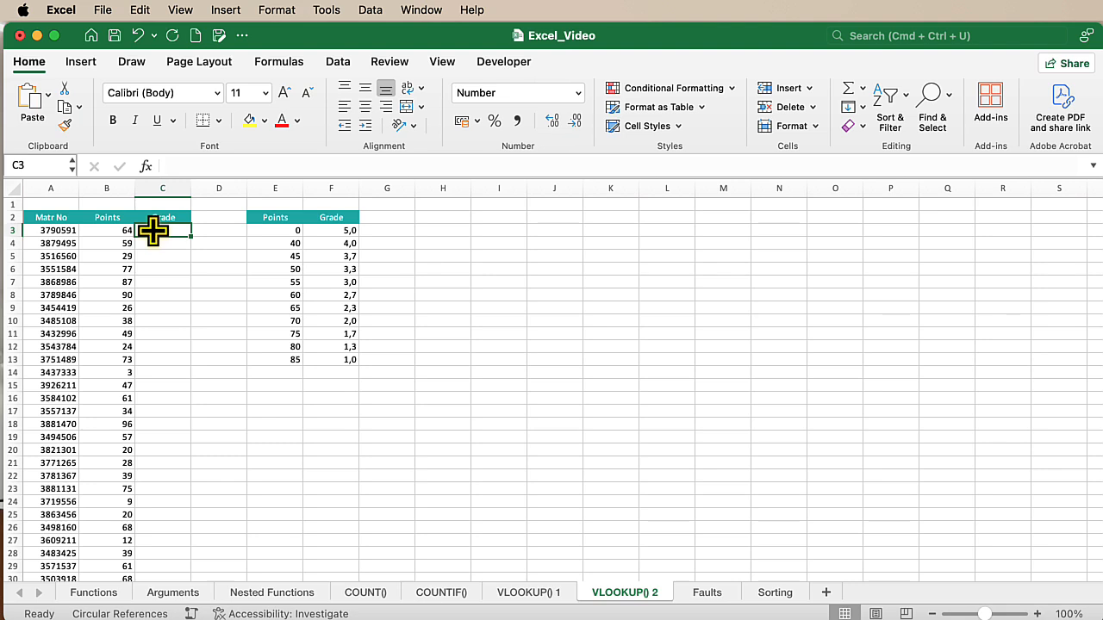
text(=VL)
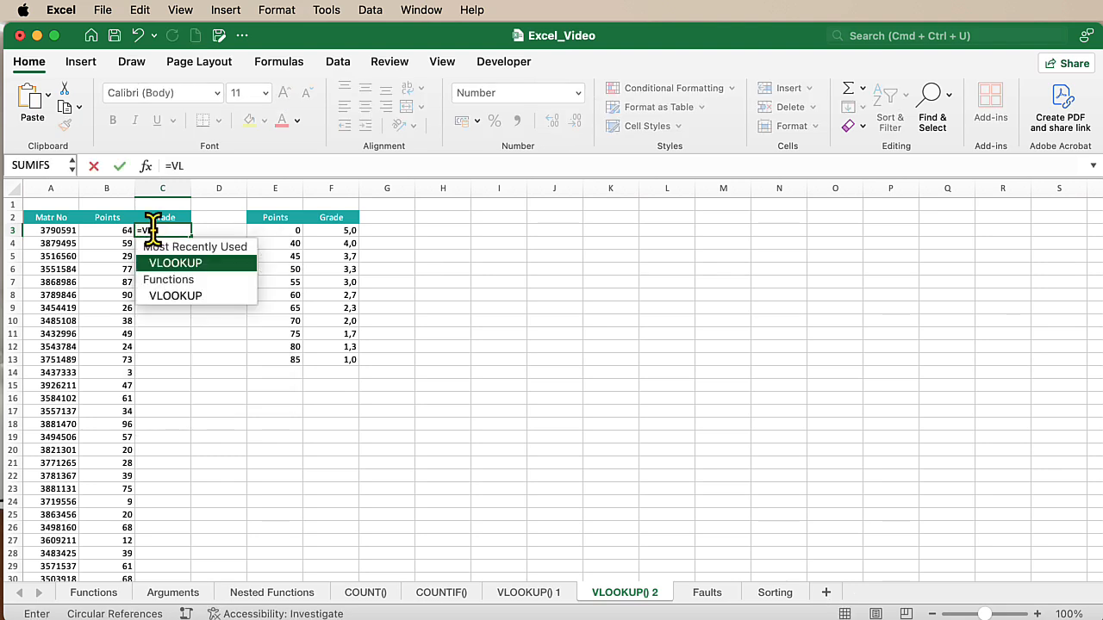
key(Tab)
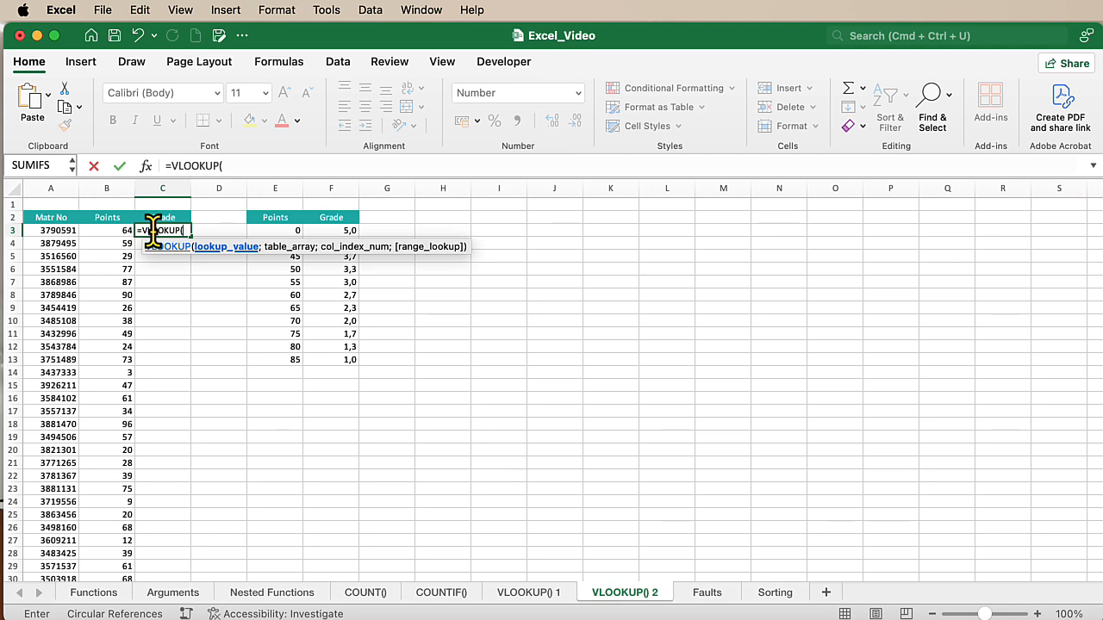
click(98, 230)
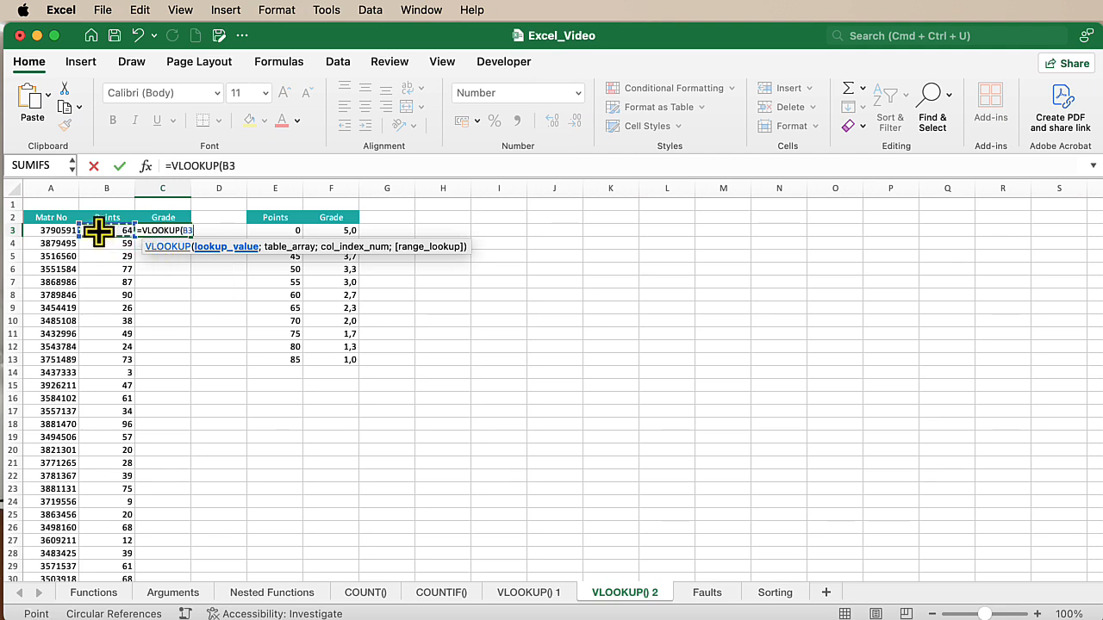
text(;)
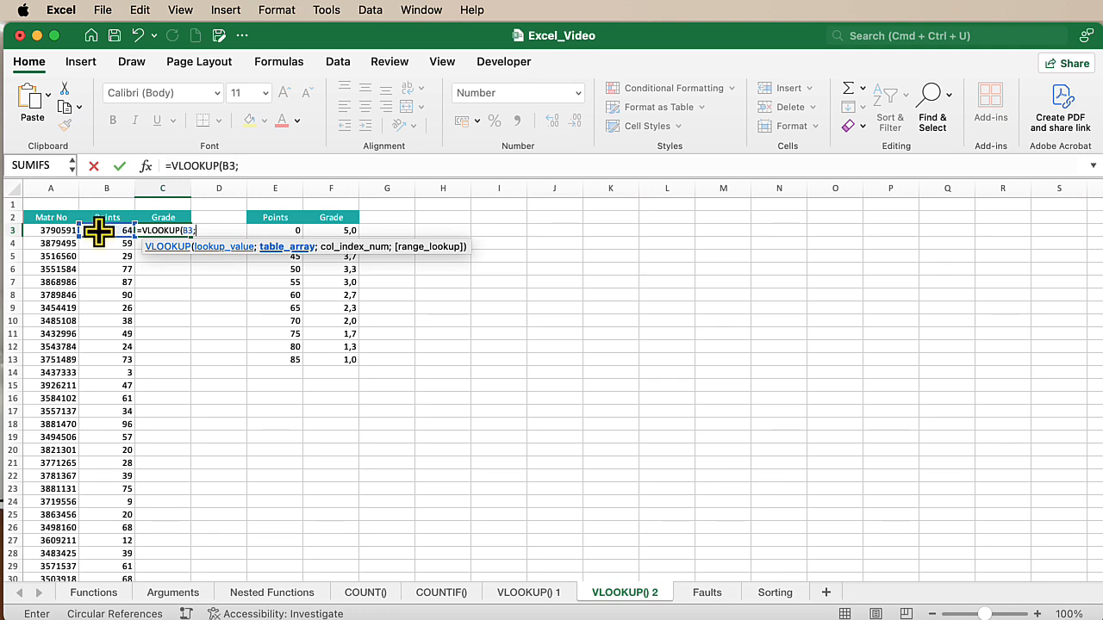
drag(335, 351, 282, 233)
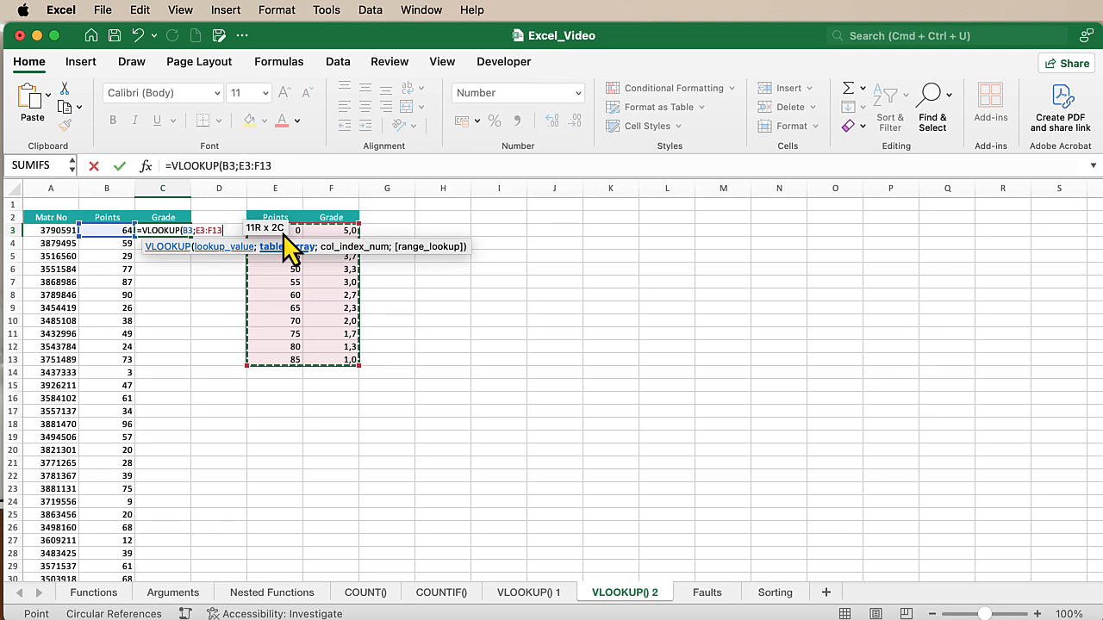
text(;)
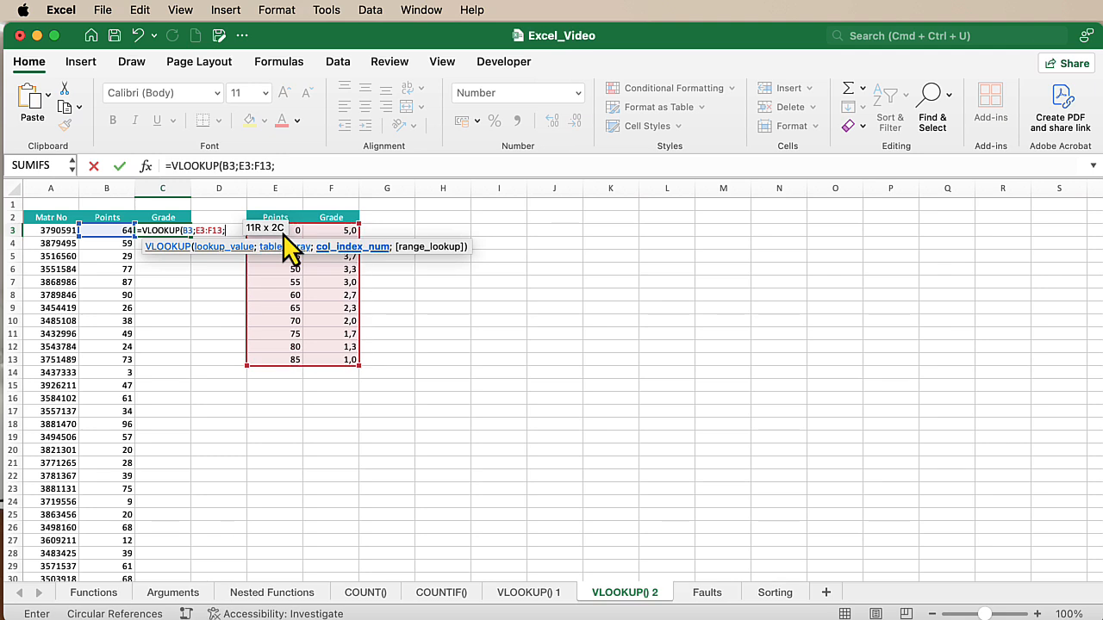
text(2;FLAS)
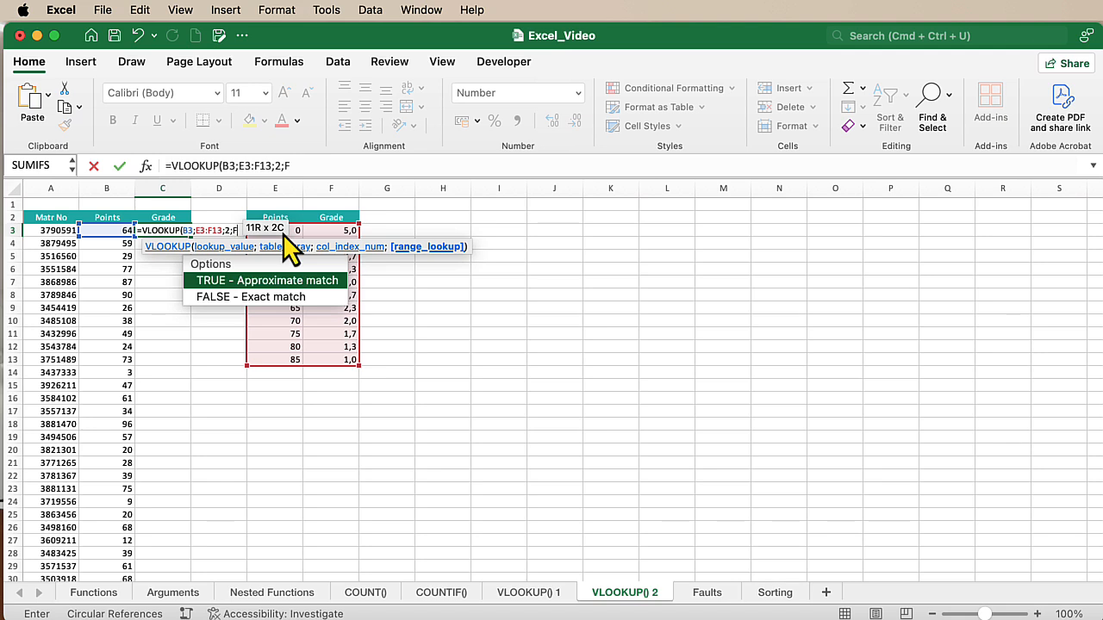
- Complete the C3 VLOOKUP with column index 2 and FALSE for an exact match, and enter the formula
key(BackSpace)
key(BackSpace)
key(BackSpace)
text(ALS)
key(BackSpace)
text(SE))
key(Return)
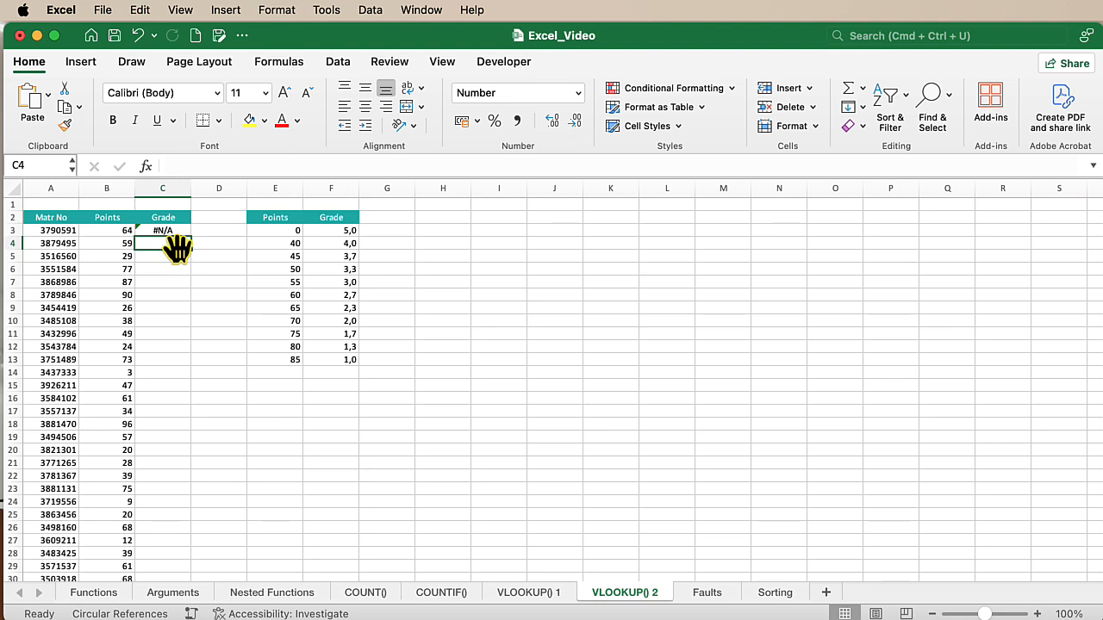
- Compare B3 with the Points values in E3:E13 and change the range lookup argument in C3 to TRUE
click(113, 231)
drag(278, 230, 277, 360)
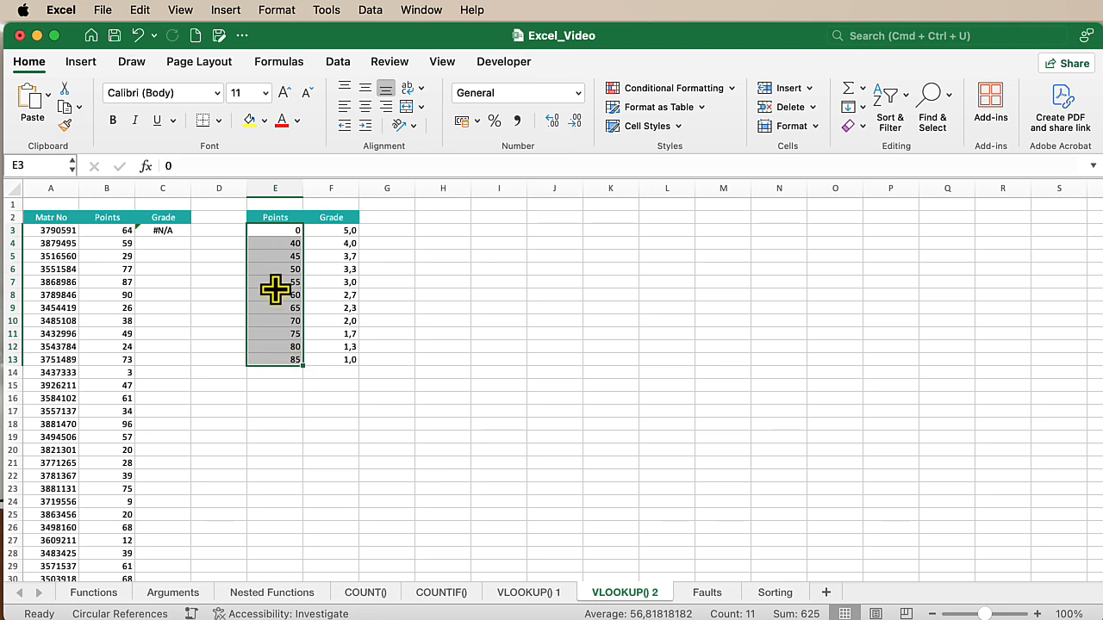
click(156, 231)
drag(285, 165, 312, 165)
text(TRue)
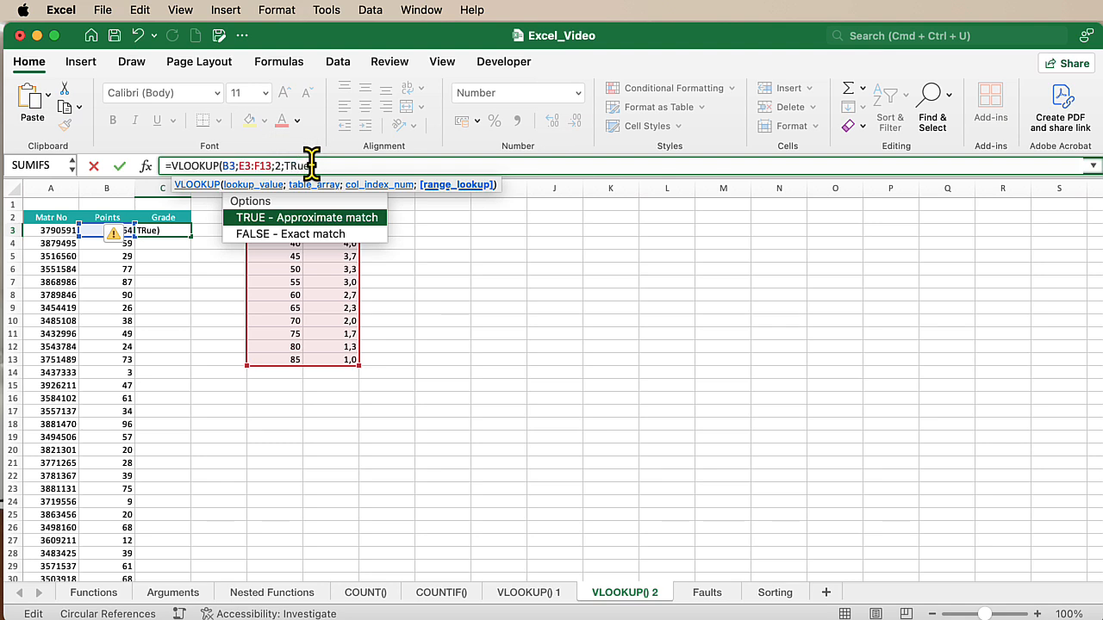
key(Return)
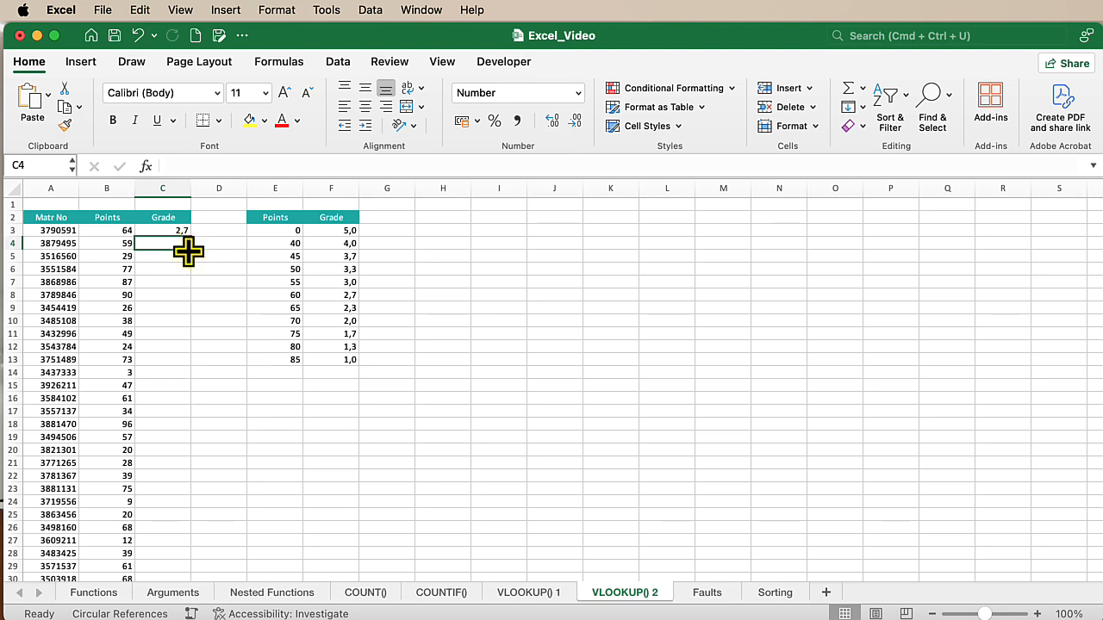
- Examine how the approximate-match formula in C3 relates the points in B3 to the thresholds and grades in E3:F13
click(272, 296)
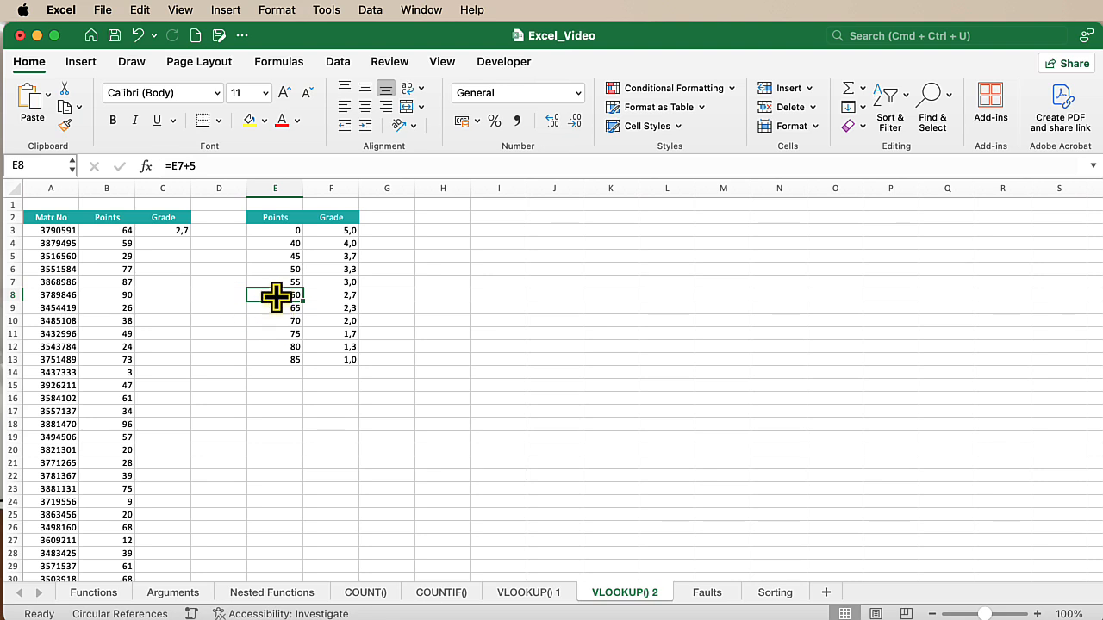
click(166, 231)
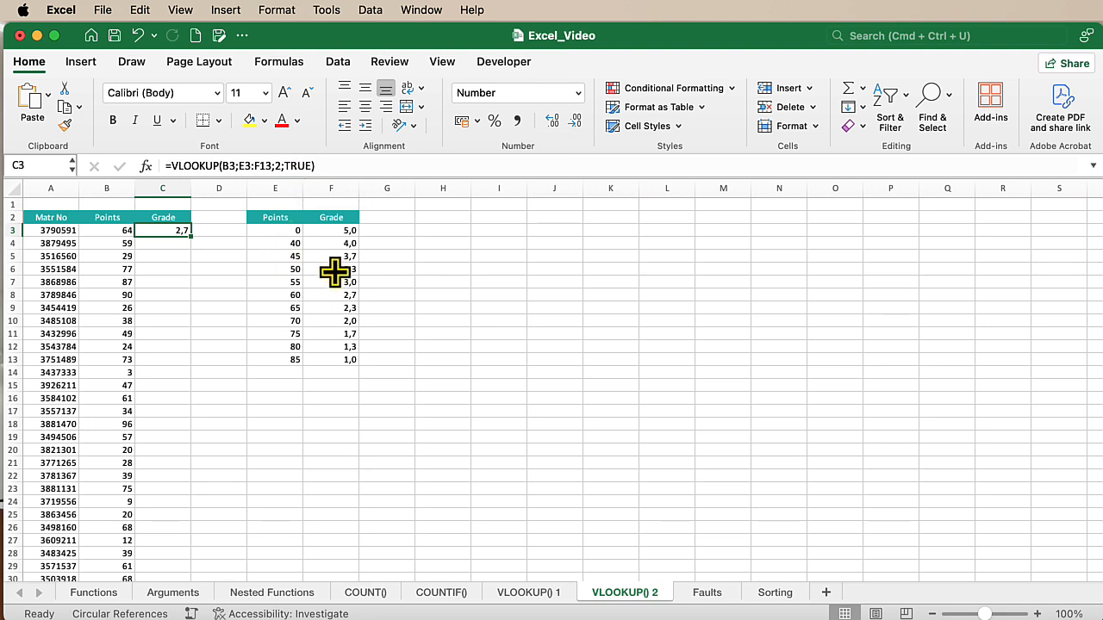
drag(281, 234, 278, 323)
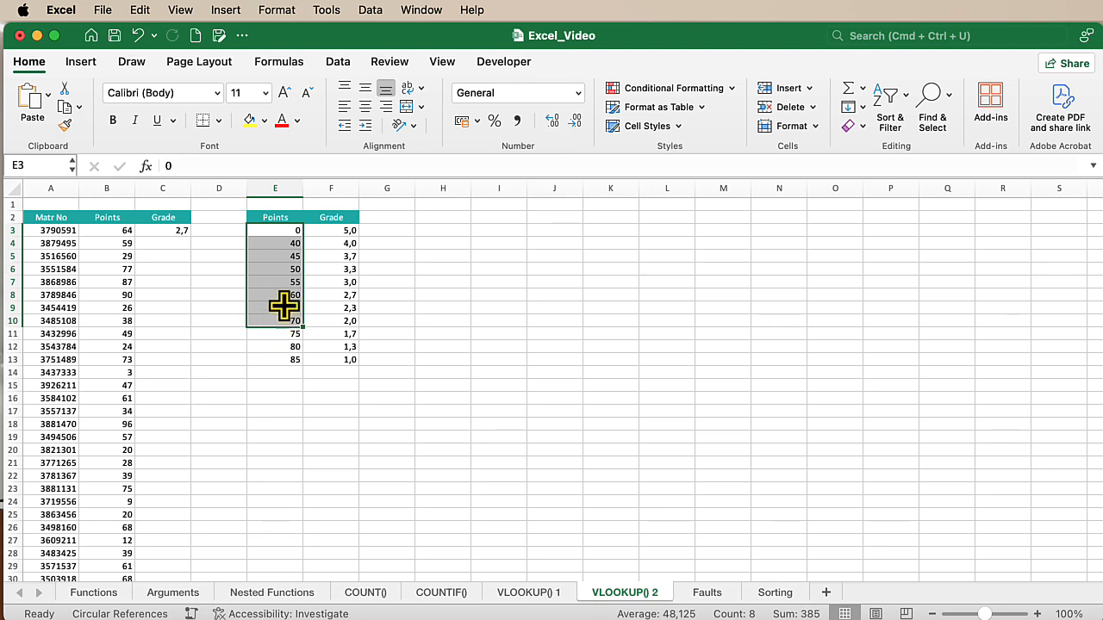
click(320, 259)
drag(284, 234, 320, 356)
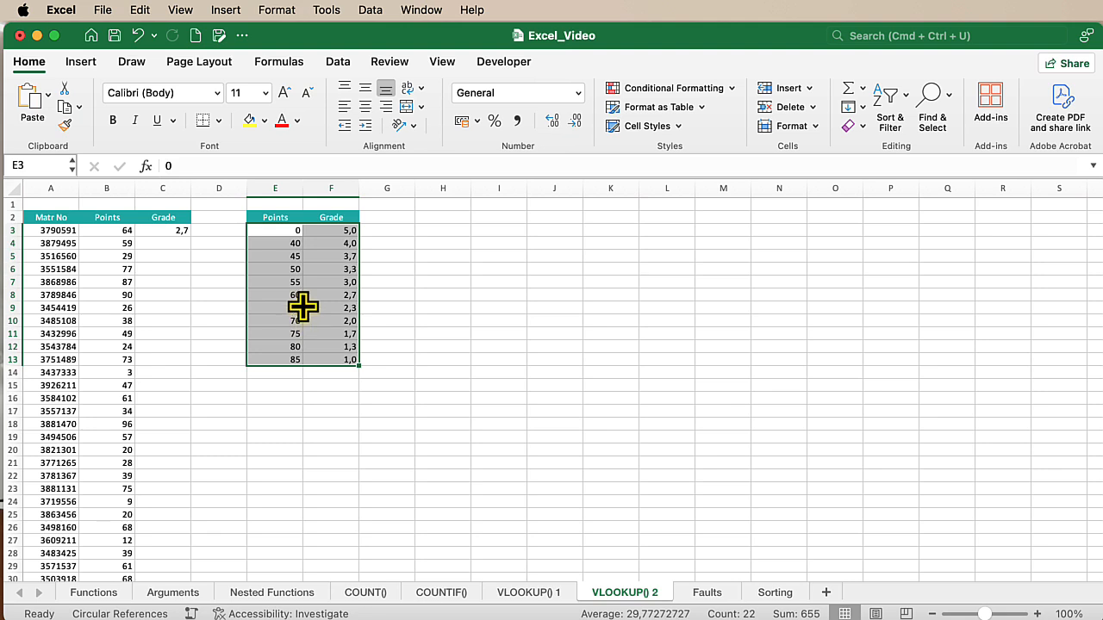
click(278, 231)
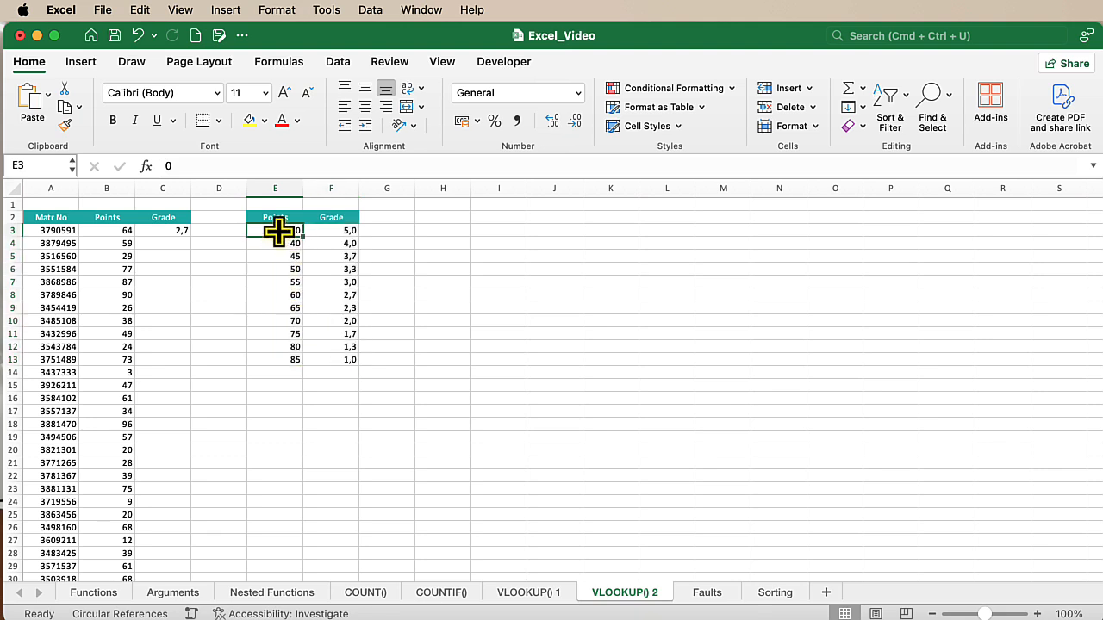
click(173, 229)
click(226, 167)
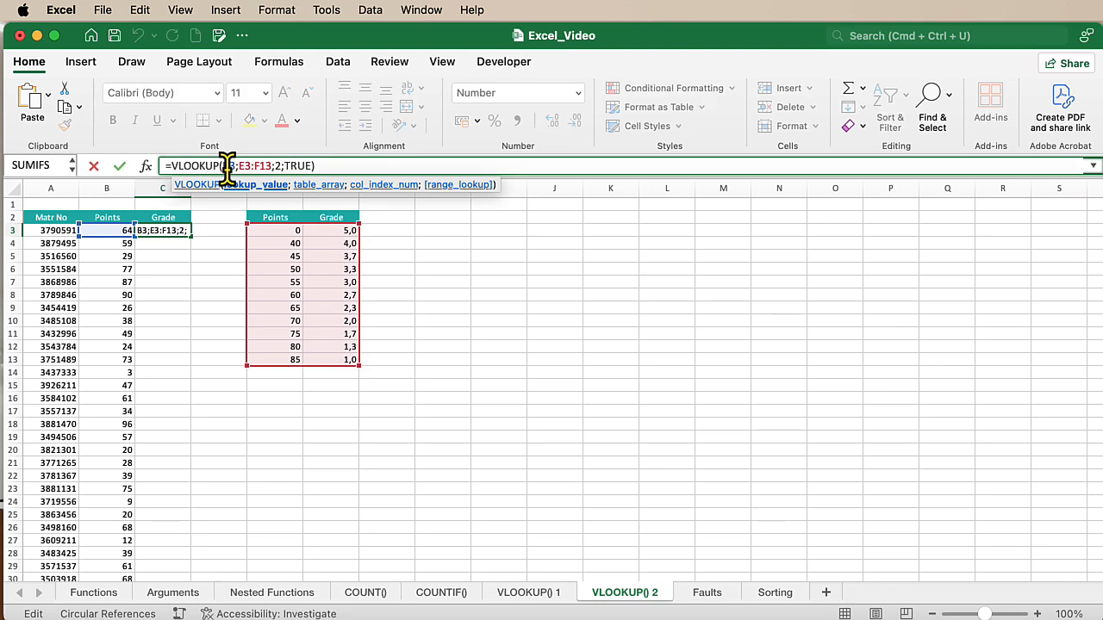
click(277, 231)
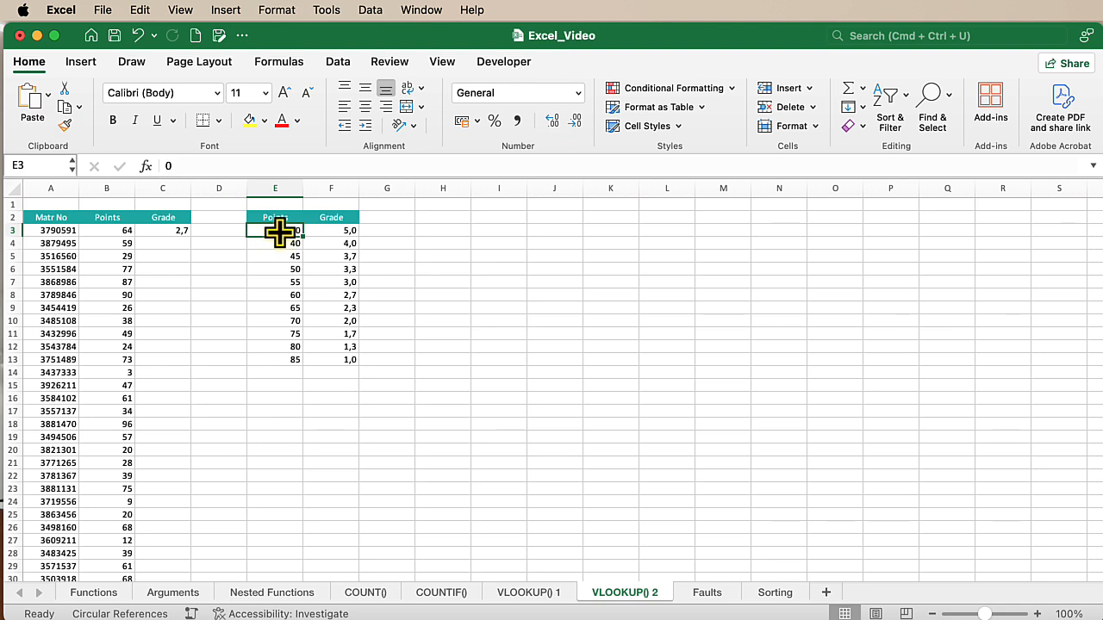
click(288, 359)
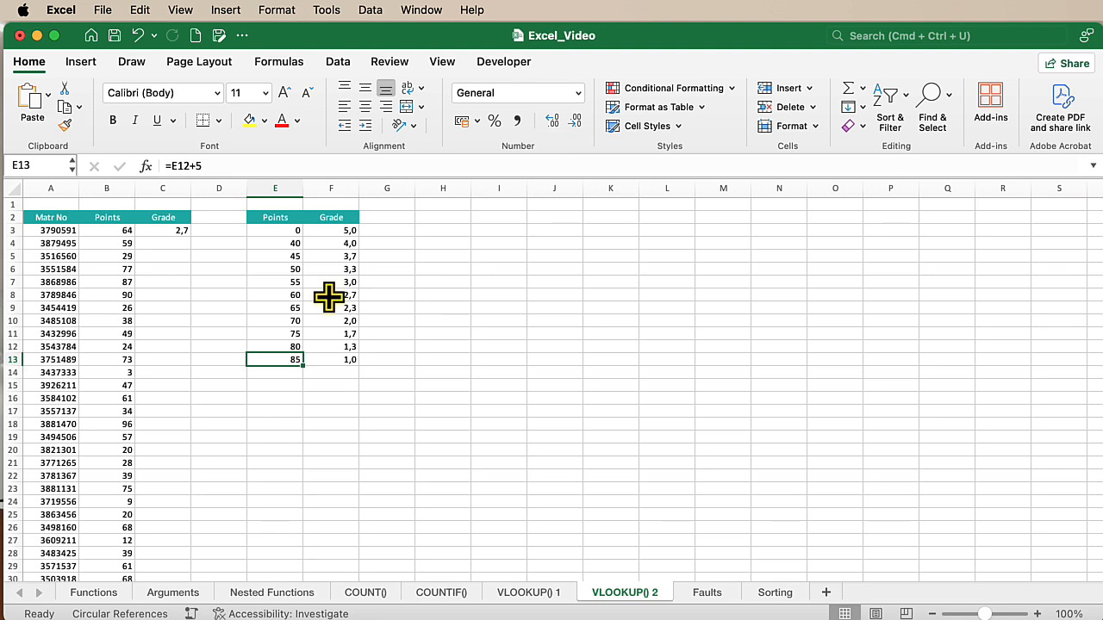
- Make the table array in the C3 VLOOKUP formula absolute as $E$3:$F$13
click(164, 230)
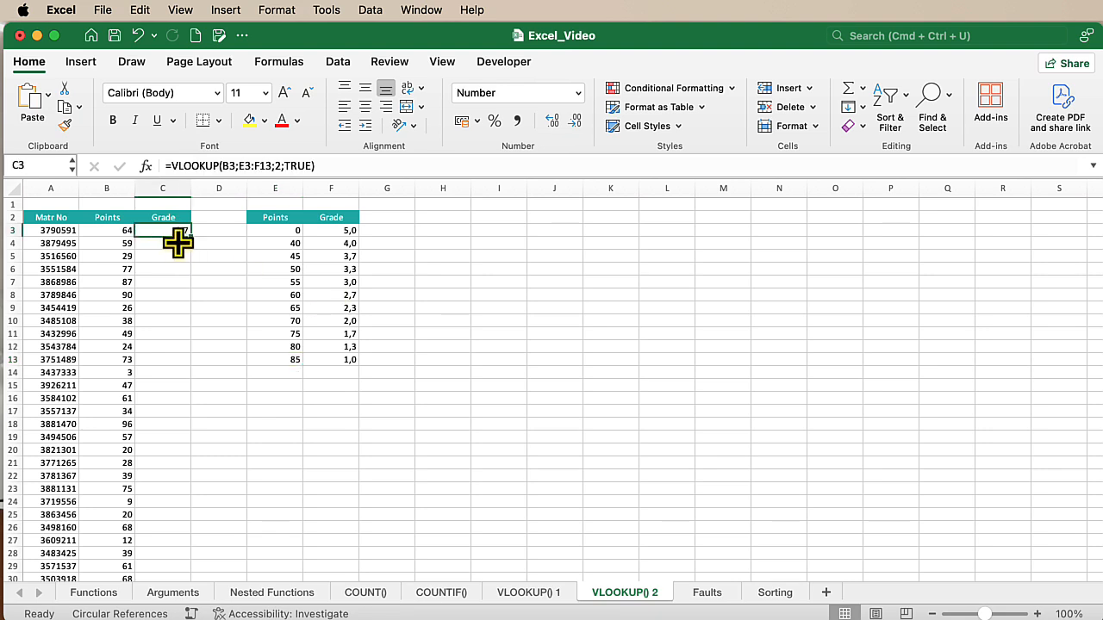
click(244, 166)
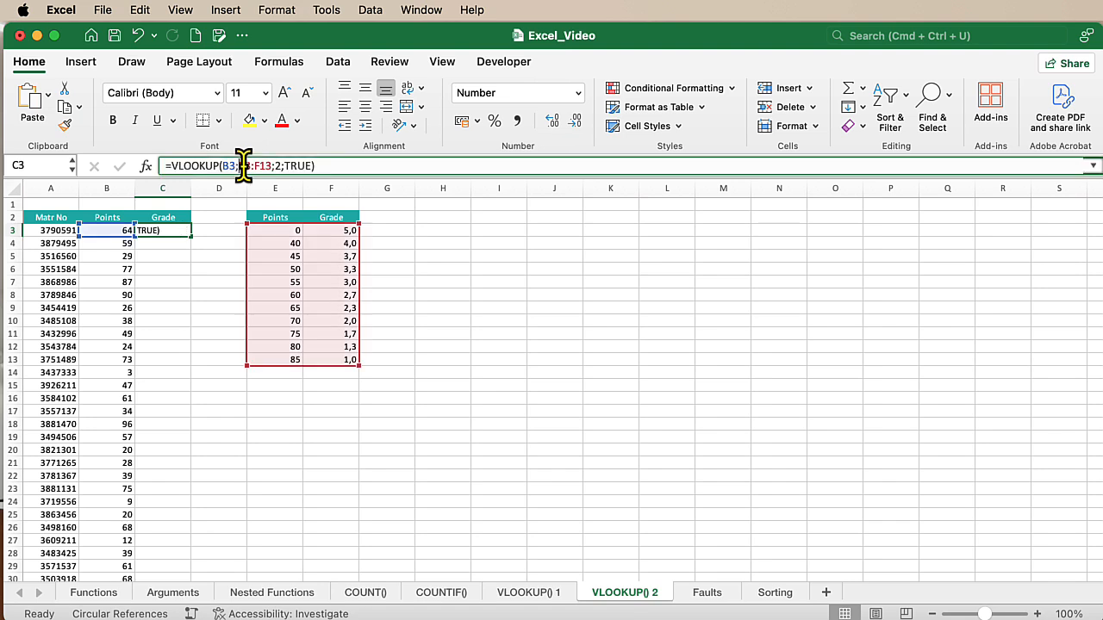
double_click(268, 166)
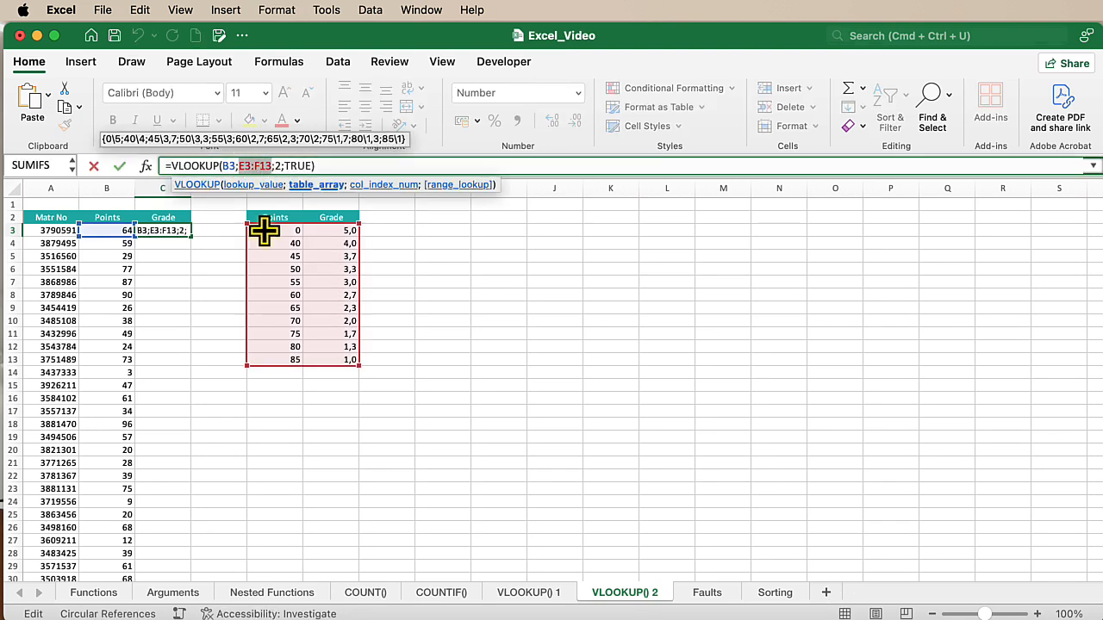
key(F4)
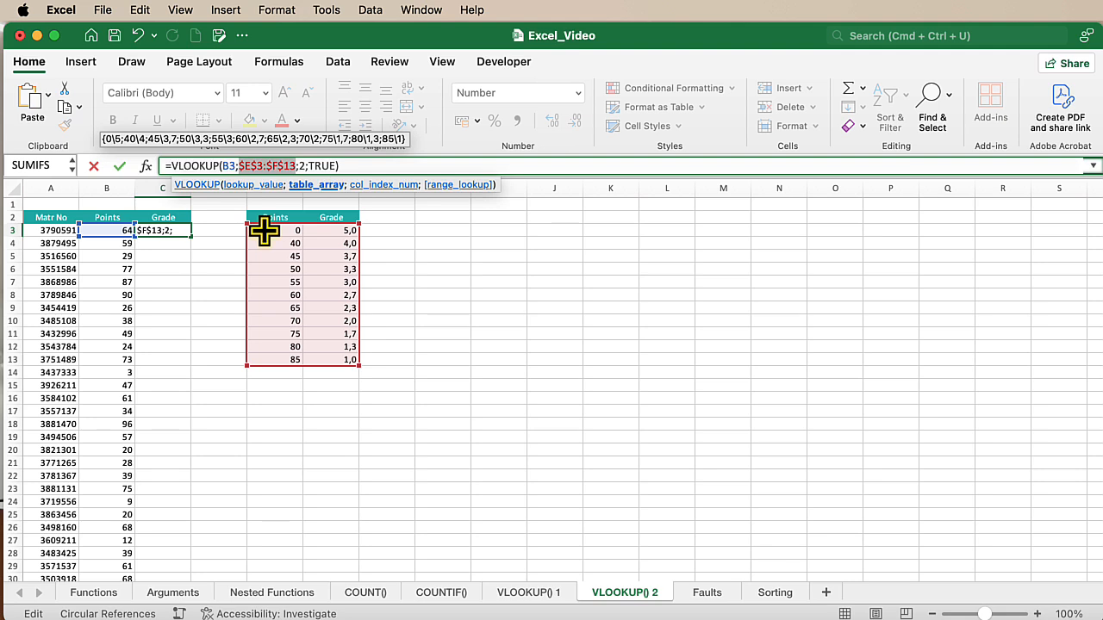
key(Return)
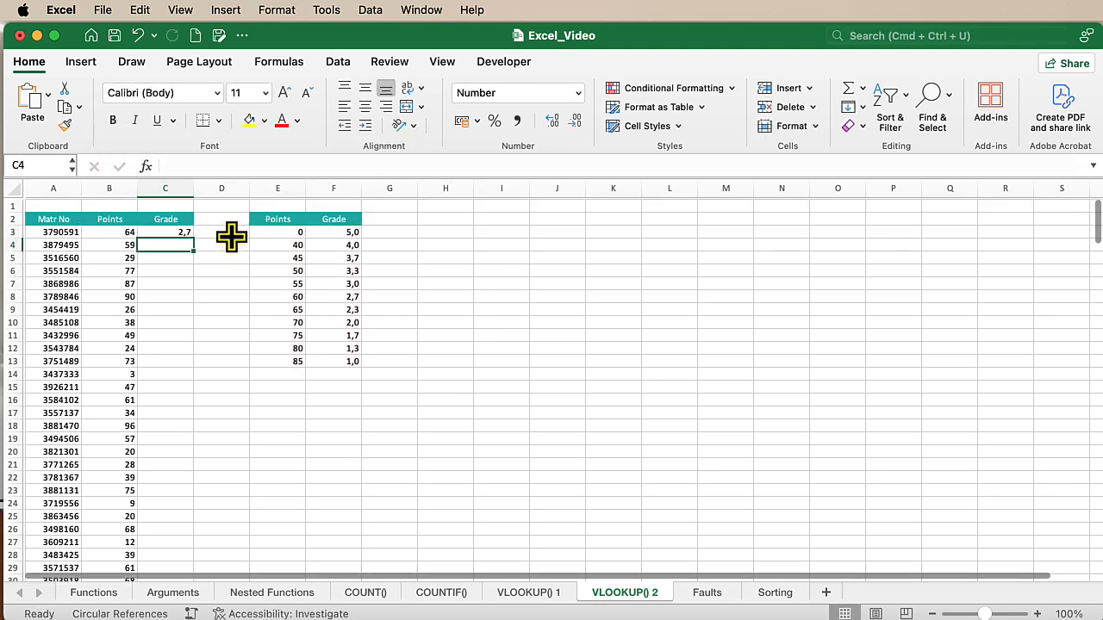
- Fill the C3 formula down the whole Grade column and check the results against the points, including the formula in C4
click(166, 234)
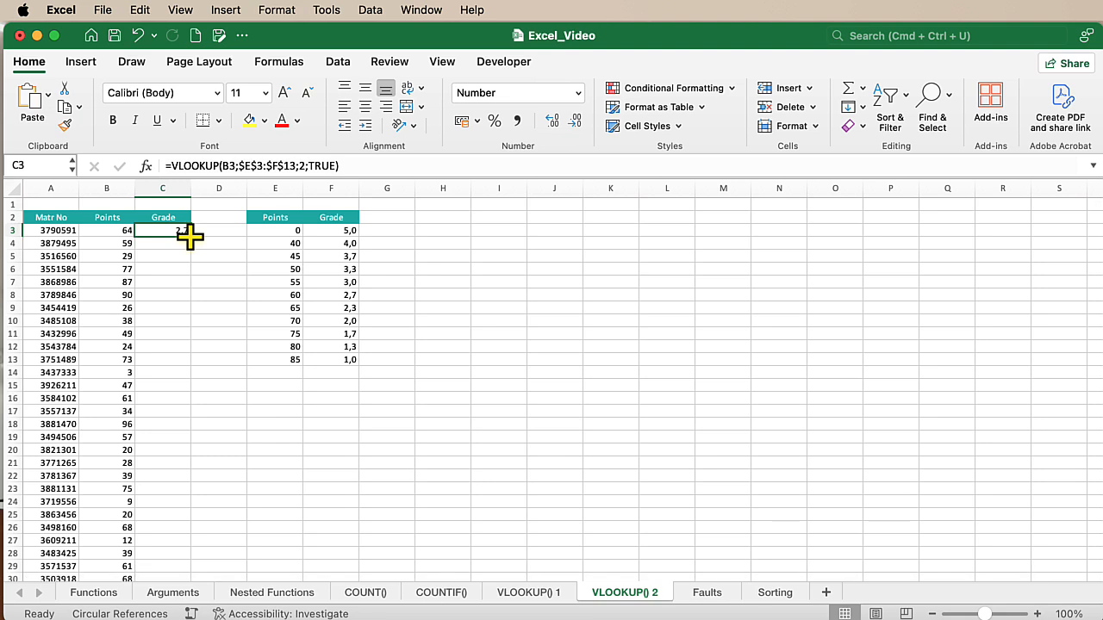
double_click(190, 236)
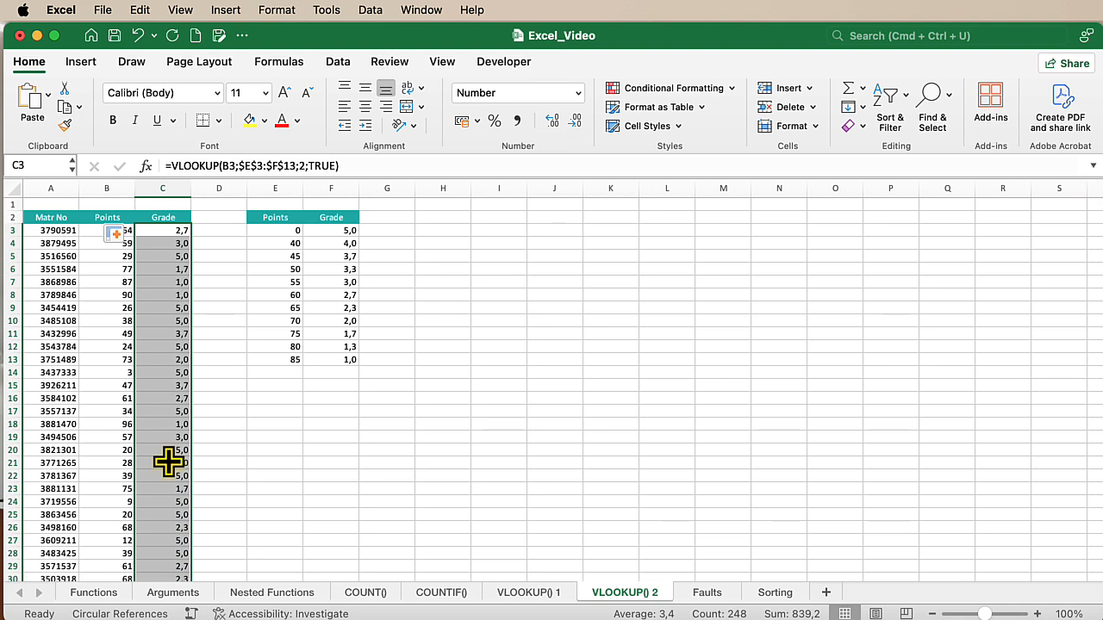
click(108, 306)
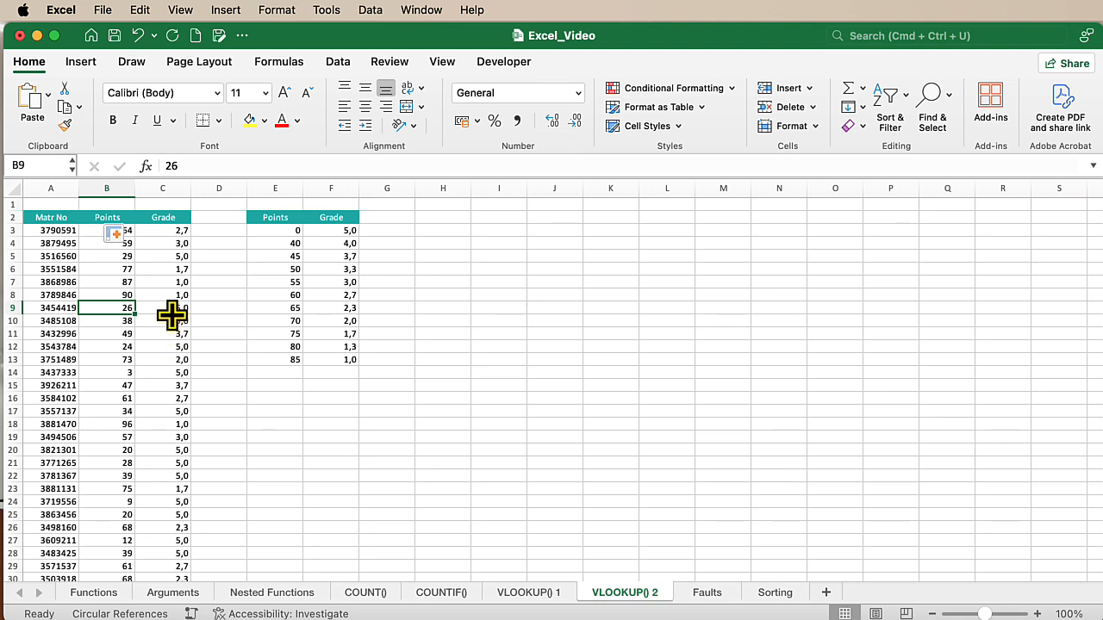
click(105, 294)
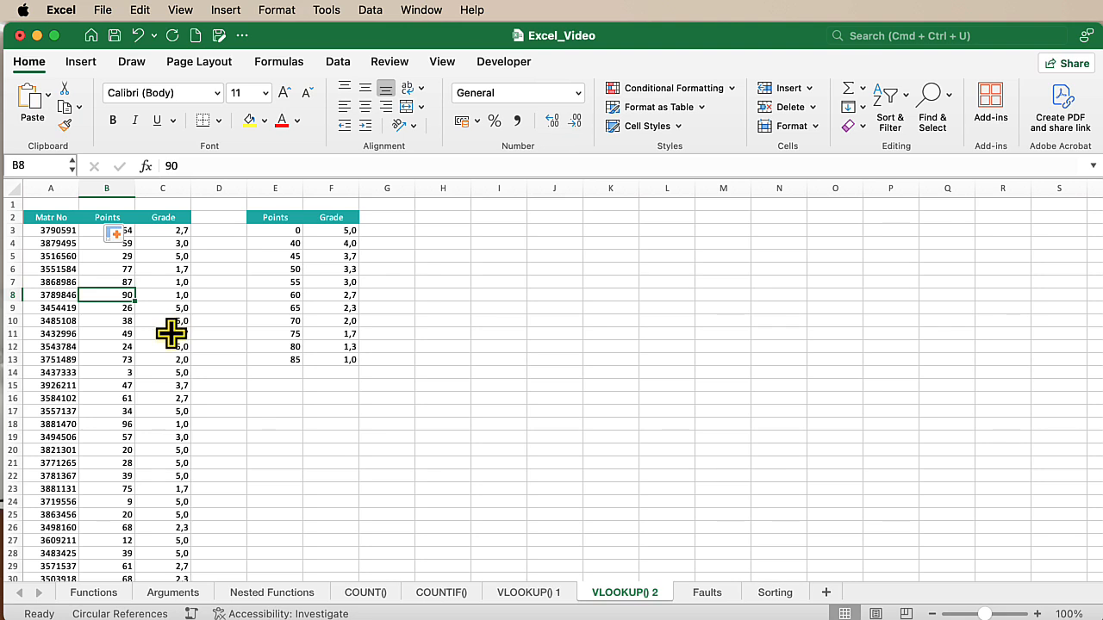
click(163, 242)
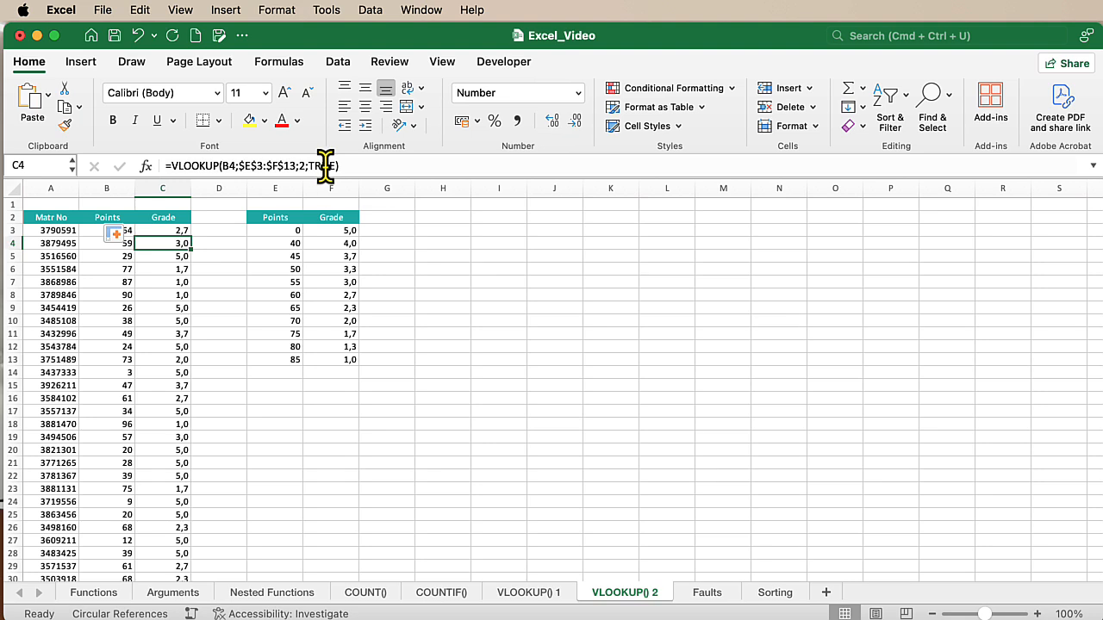